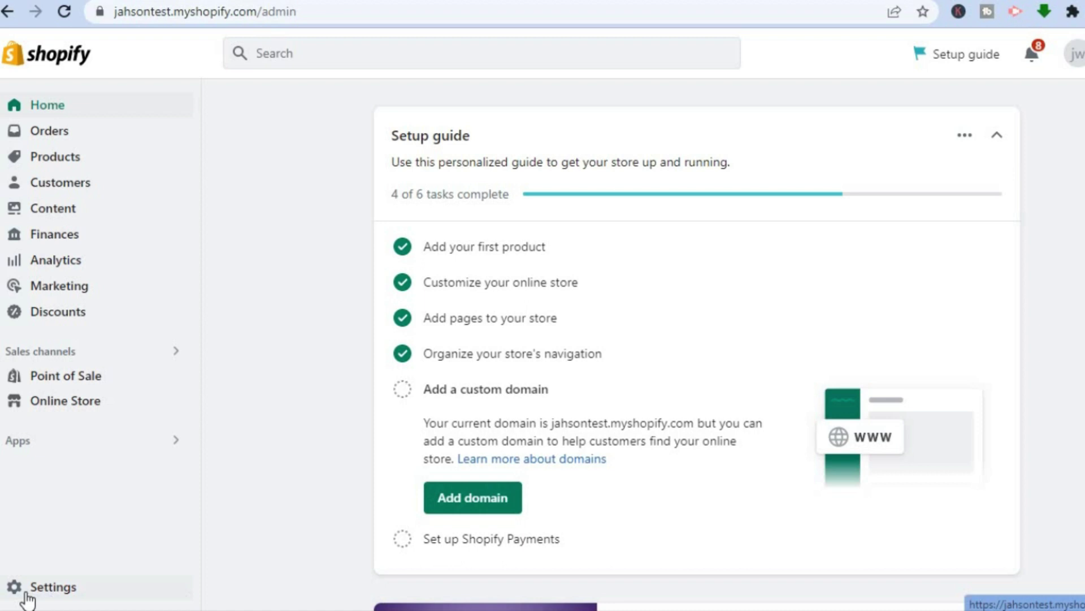
Reach the Shopify App Store through Settings > Apps and sales channels, which lists 27 installed apps.
{"action": "left_click", "coordinate": [45, 592]}
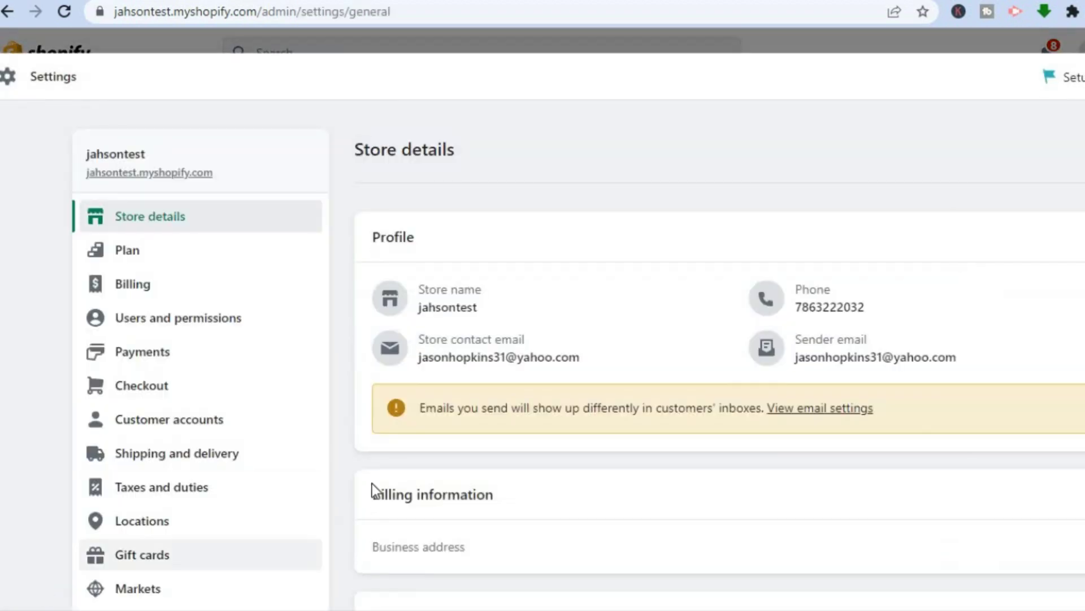
{"action": "scroll", "coordinate": [459, 343], "scroll_direction": "down", "scroll_amount": 5}
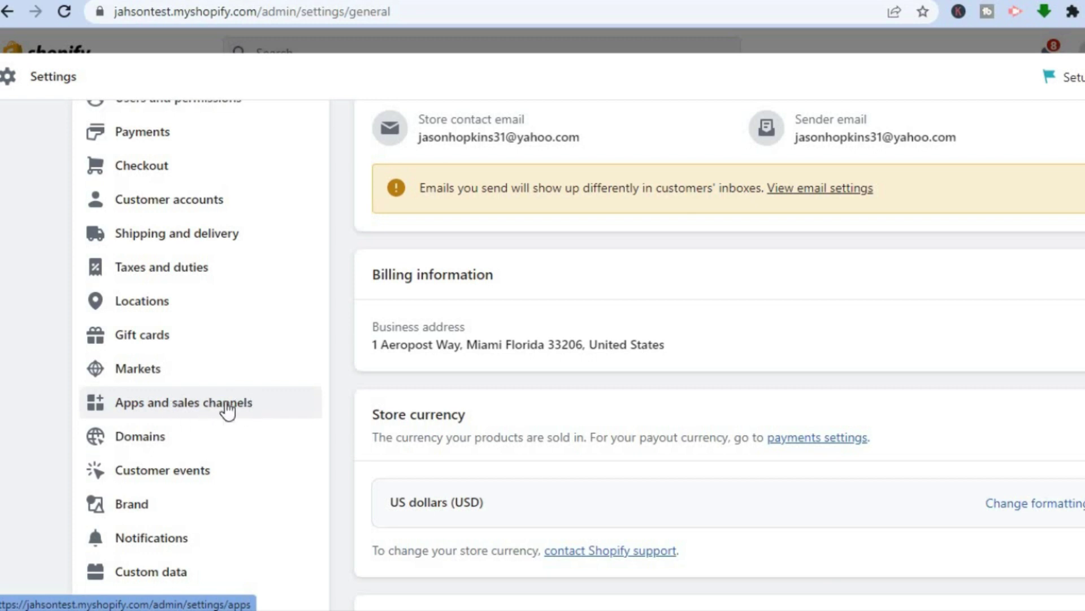
{"action": "left_click", "coordinate": [228, 409]}
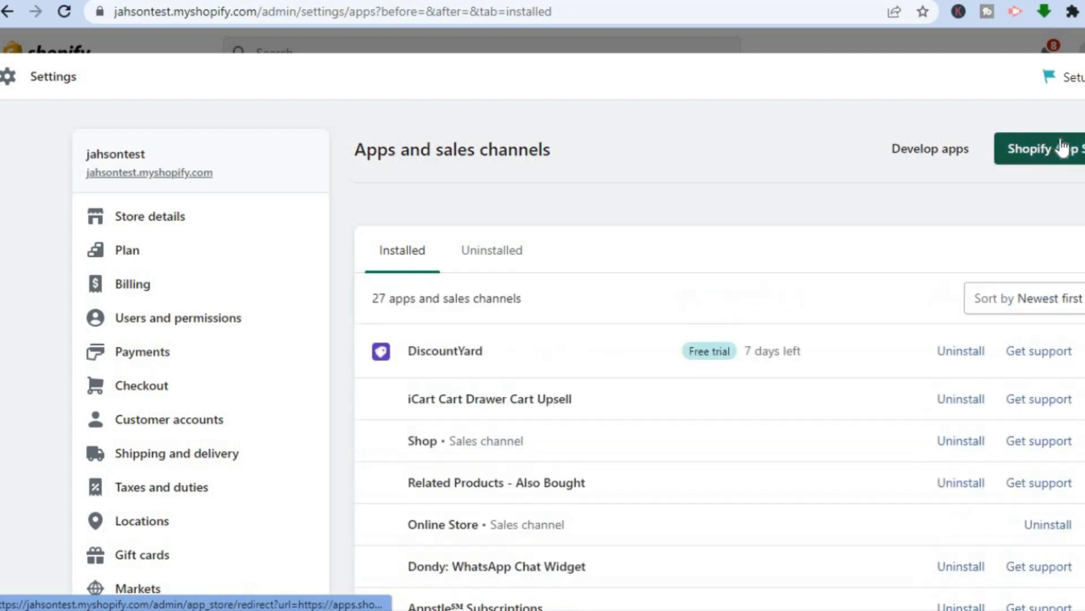
{"action": "left_click", "coordinate": [1062, 147]}
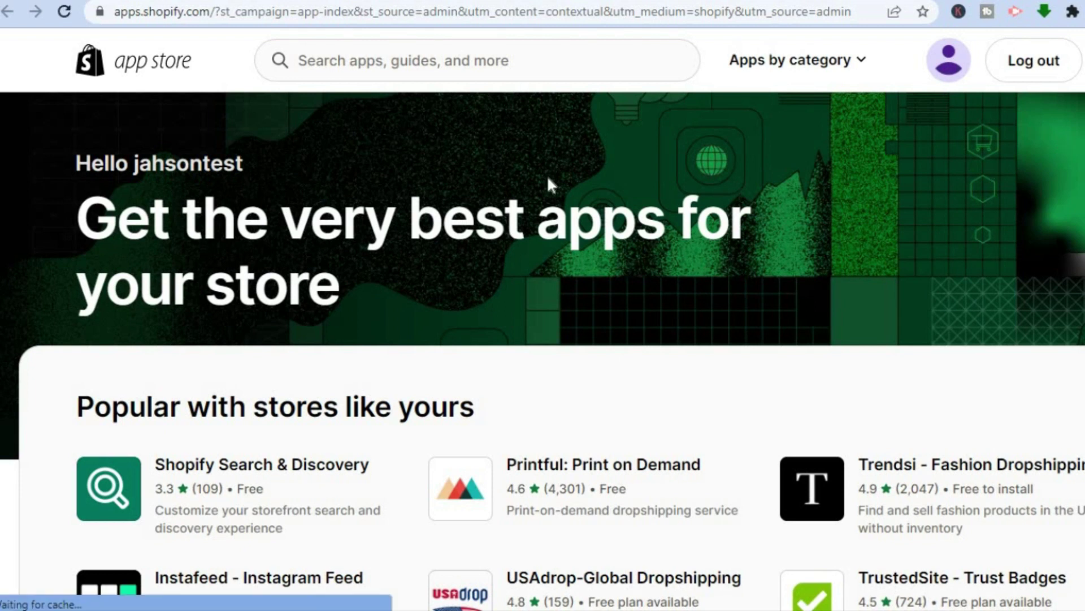
Search the App Store for 'cart discount' and scroll the results down to DiscountYard — Stack Discounts.
{"action": "left_click", "coordinate": [535, 63]}
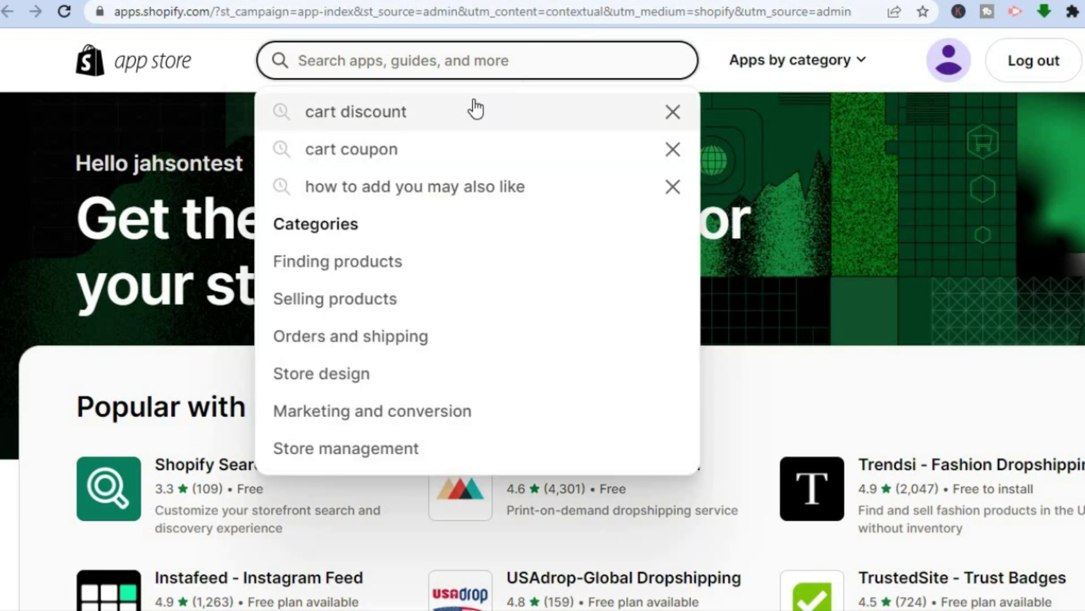
{"action": "key", "text": "Escape"}
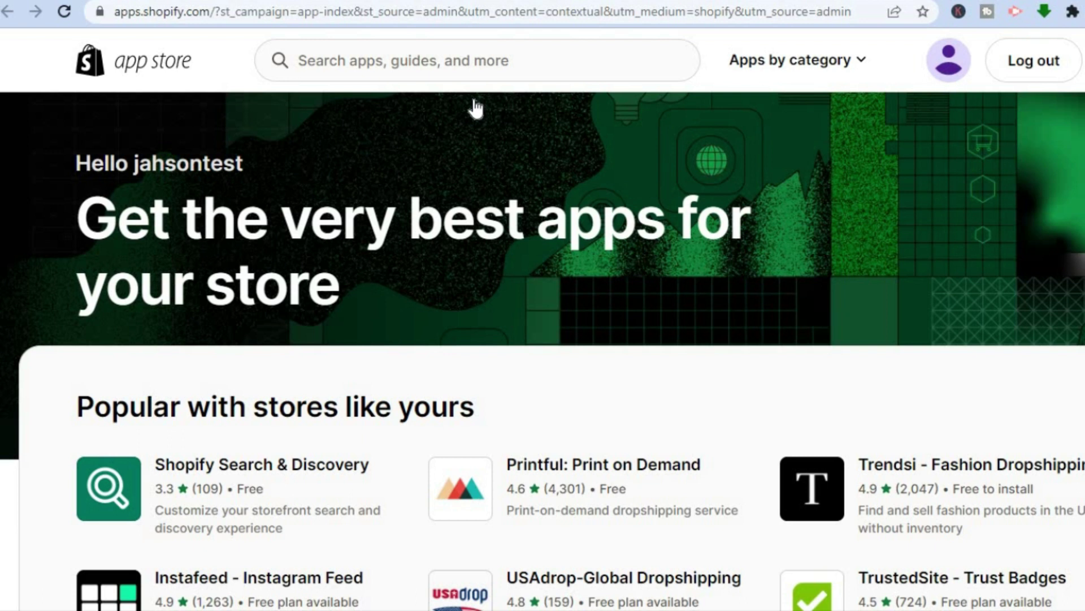
{"action": "left_click", "coordinate": [516, 62]}
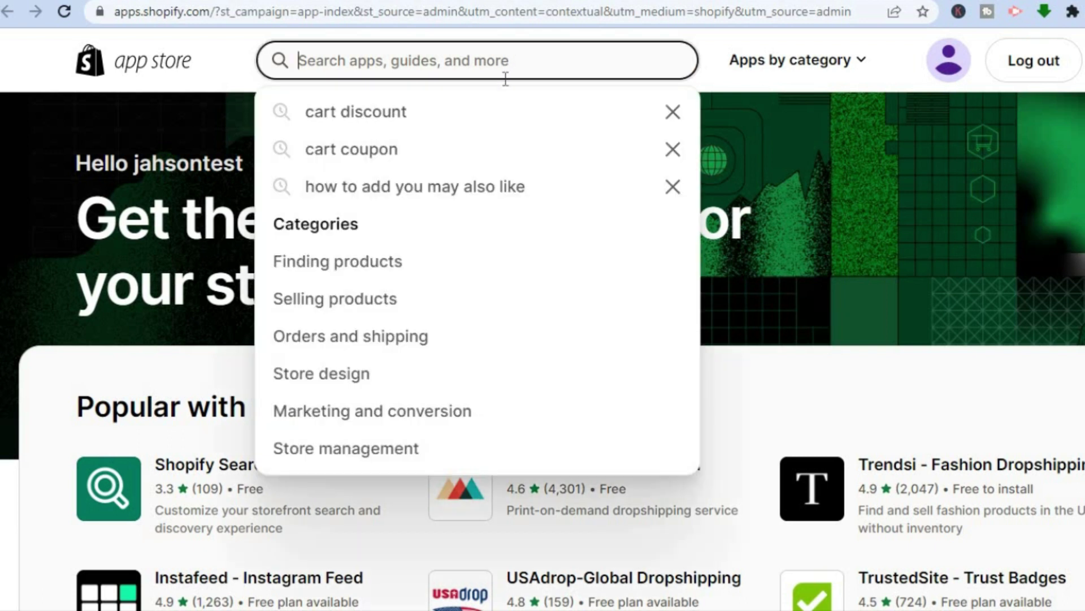
{"action": "left_click", "coordinate": [455, 120]}
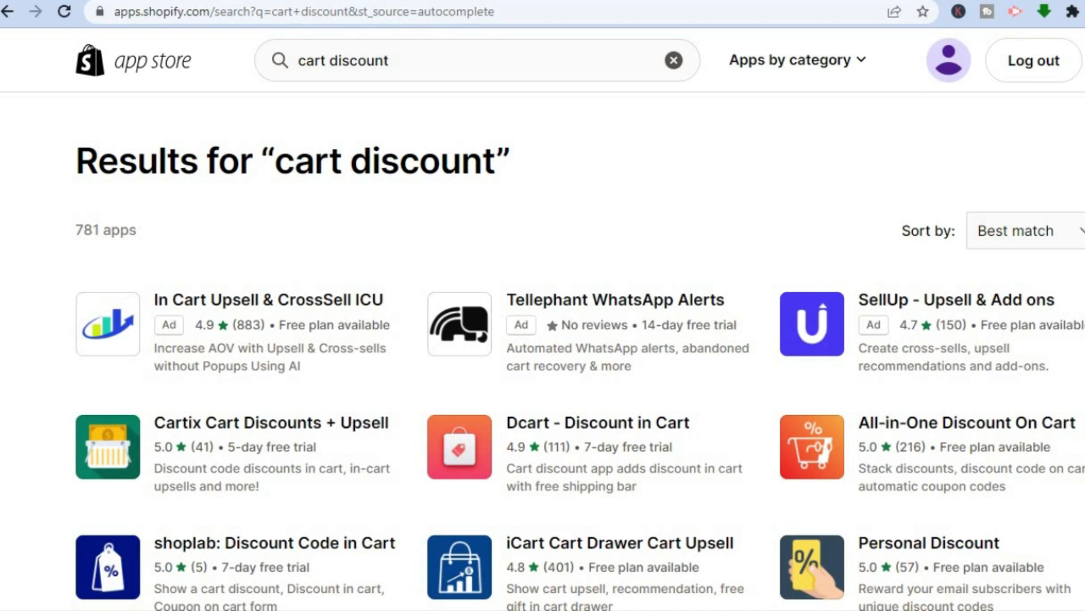
{"action": "scroll", "coordinate": [580, 363], "scroll_direction": "down", "scroll_amount": 1}
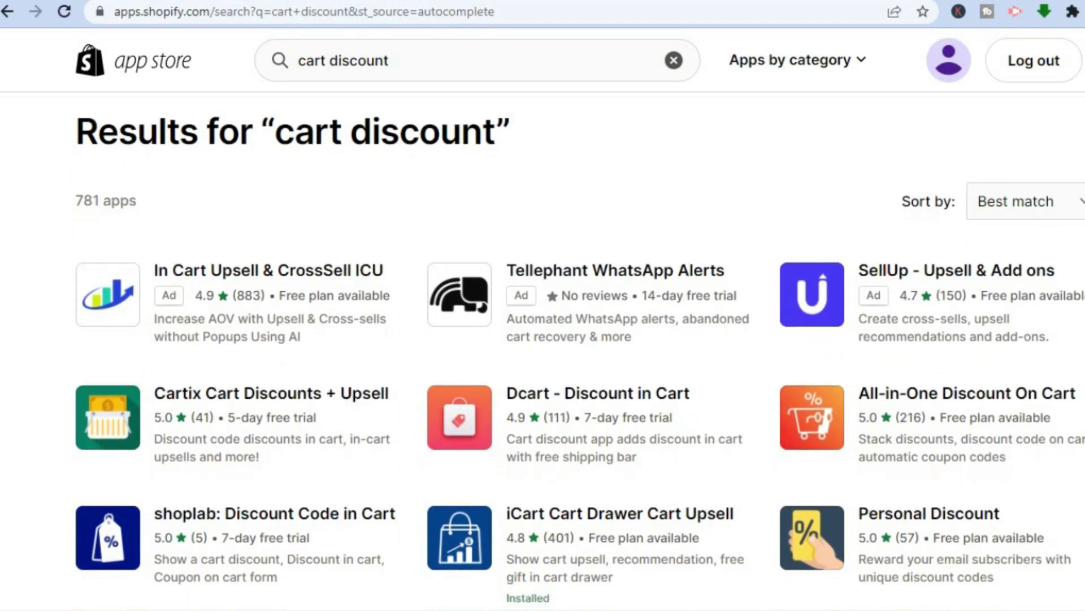
{"action": "scroll", "coordinate": [543, 350], "scroll_direction": "down", "scroll_amount": 4}
{"action": "scroll", "coordinate": [543, 350], "scroll_direction": "down", "scroll_amount": 1}
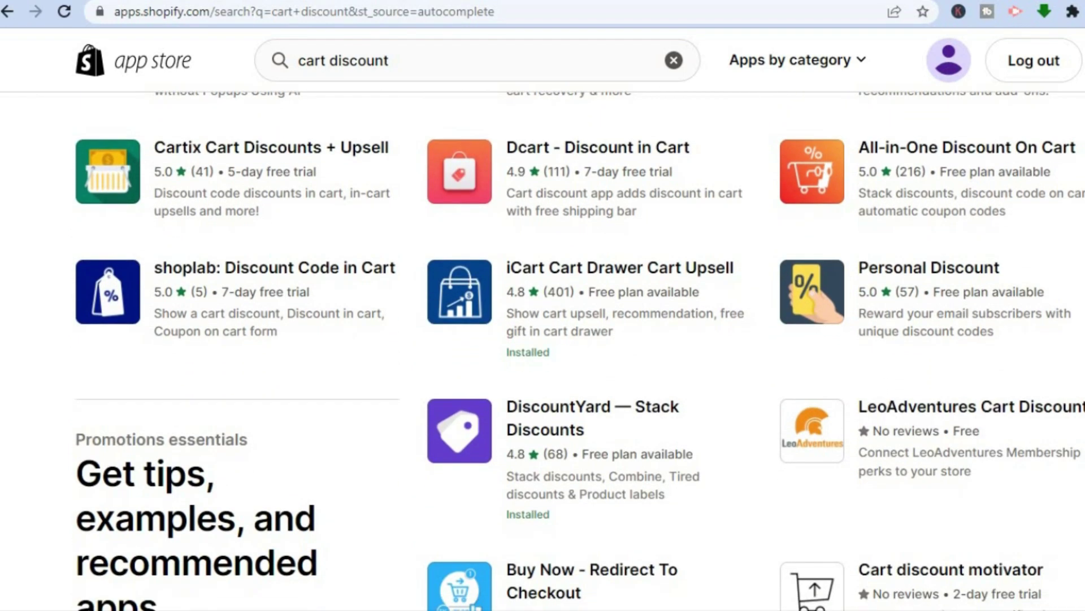
{"action": "scroll", "coordinate": [654, 298], "scroll_direction": "down", "scroll_amount": 1}
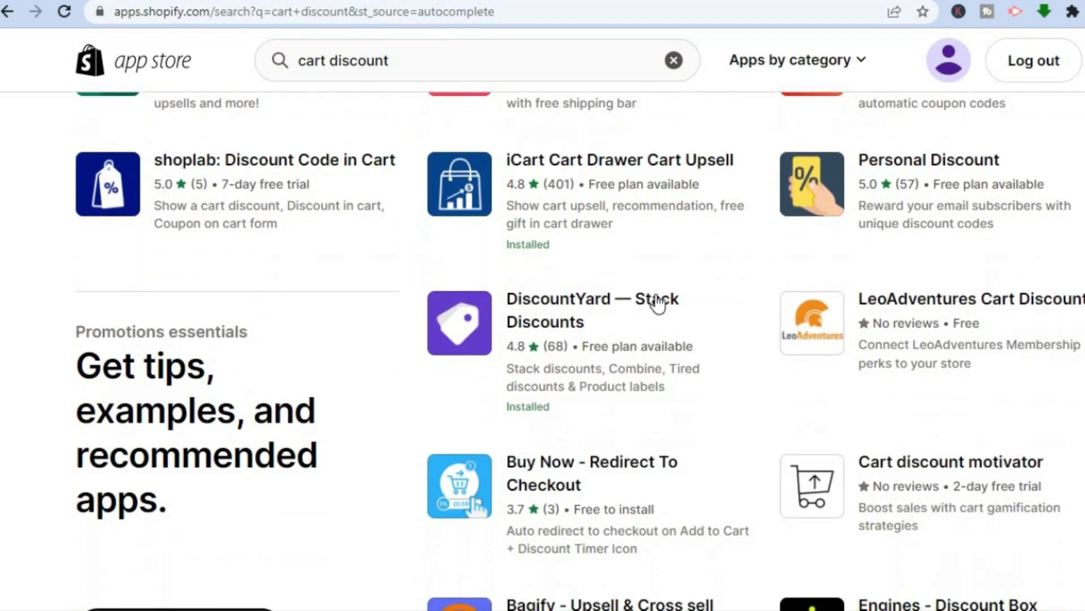
View the DiscountYard — Stack Discounts listing and its Free, $14.95/month and $49.95/month plans.
{"action": "left_click", "coordinate": [588, 302]}
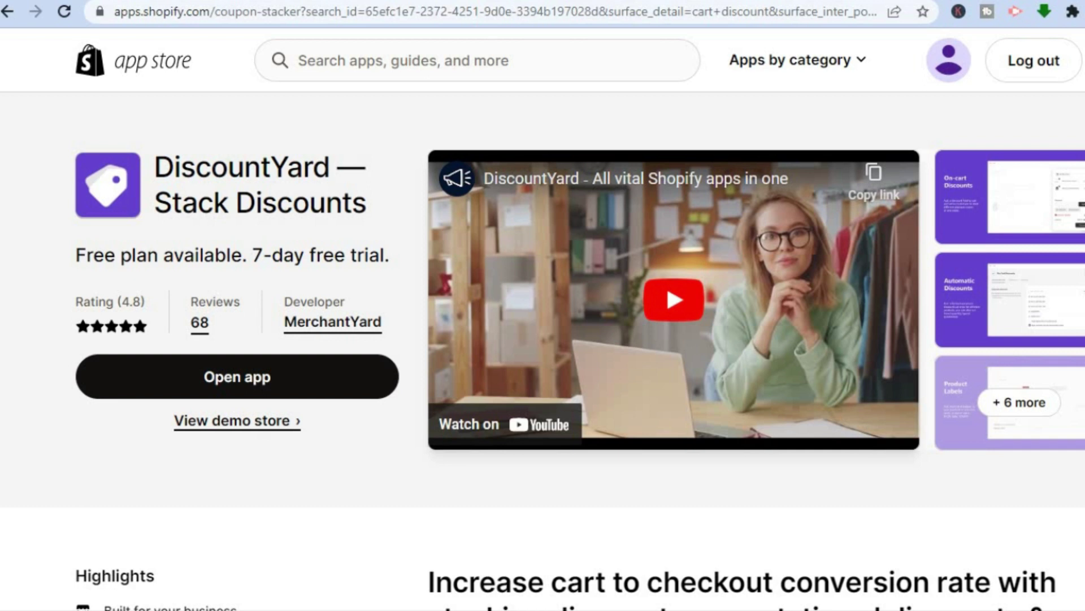
{"action": "scroll", "coordinate": [543, 350], "scroll_direction": "down", "scroll_amount": 5}
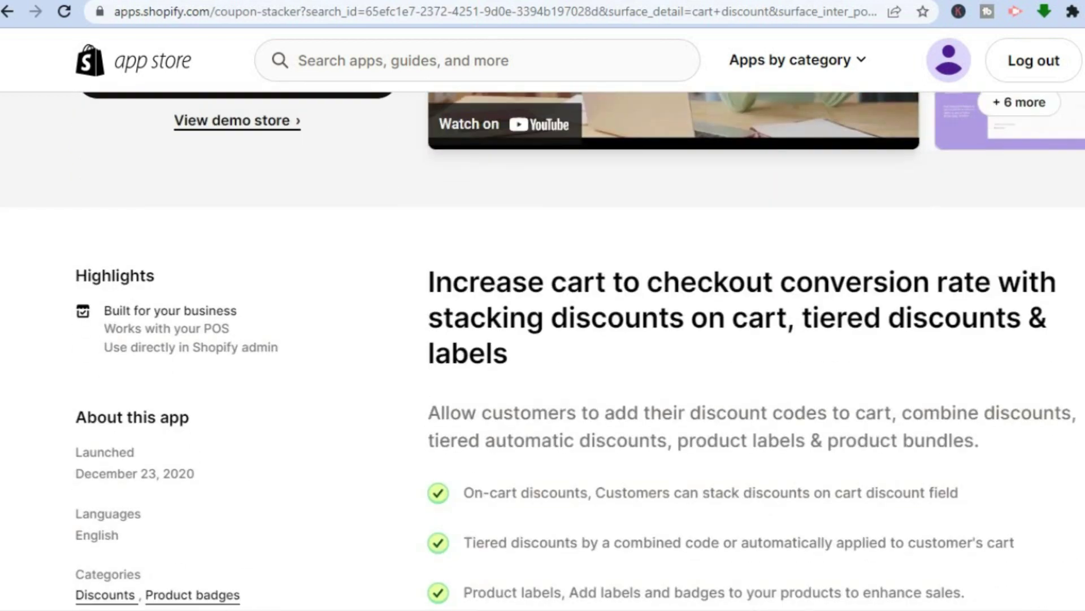
{"action": "scroll", "coordinate": [543, 351], "scroll_direction": "down", "scroll_amount": 10}
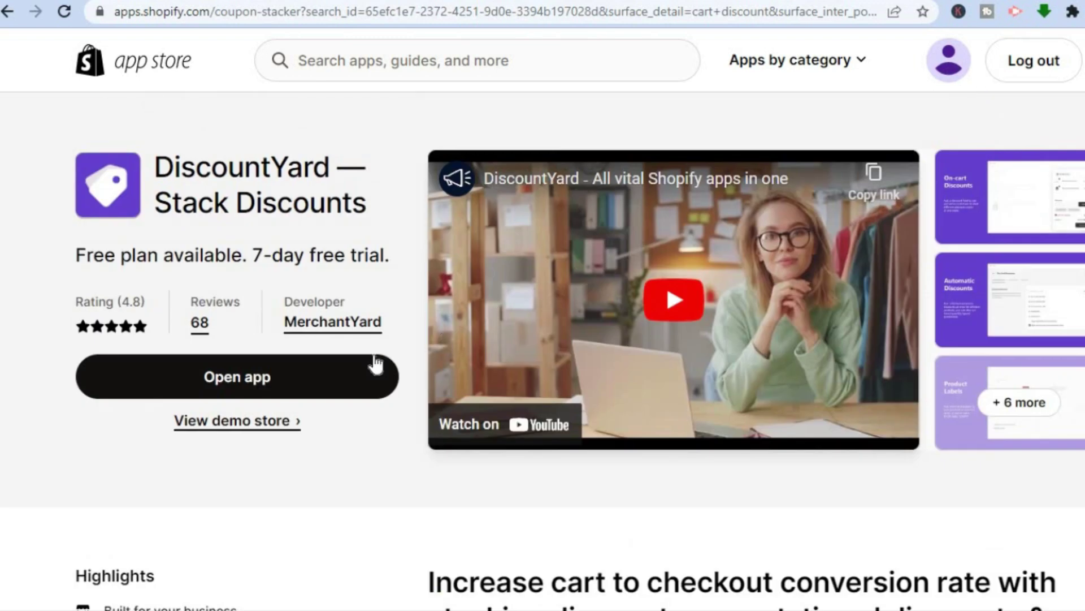
Launch DiscountYard and skip the free-installation onboarding to land on its Dashboard.
{"action": "left_click", "coordinate": [337, 380]}
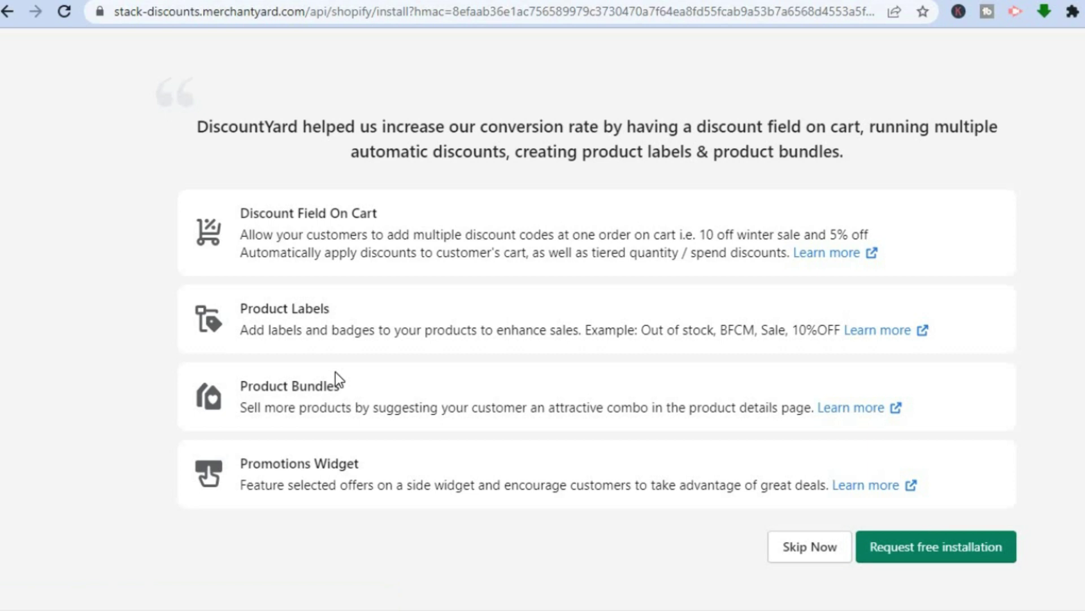
{"action": "left_click", "coordinate": [809, 547]}
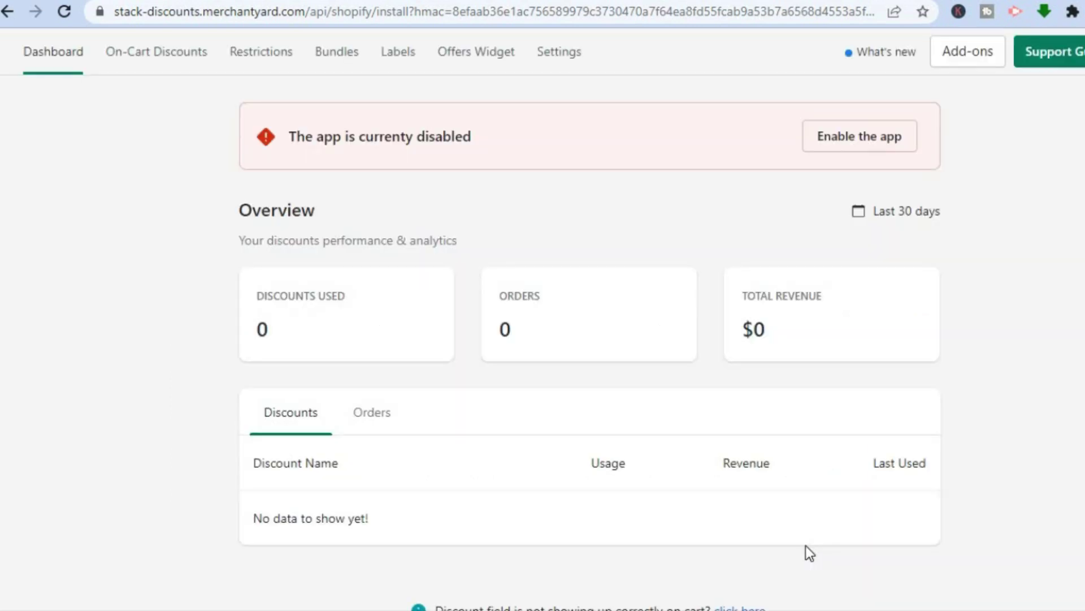
In DiscountYard's App Setup, request the free installation and set App Status to Enabled.
{"action": "left_click", "coordinate": [866, 143]}
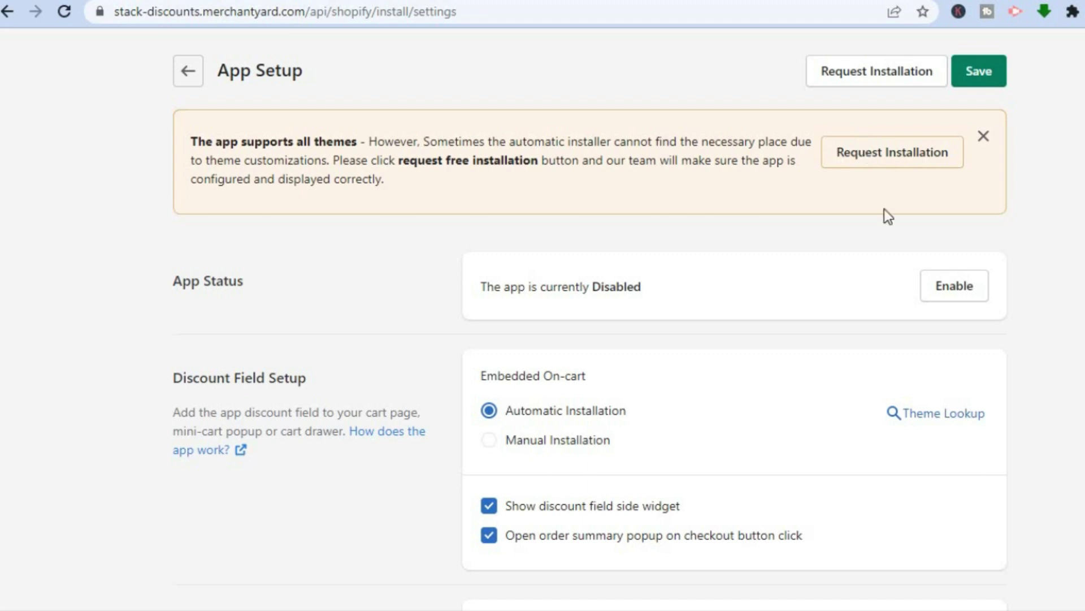
{"action": "left_click", "coordinate": [906, 161]}
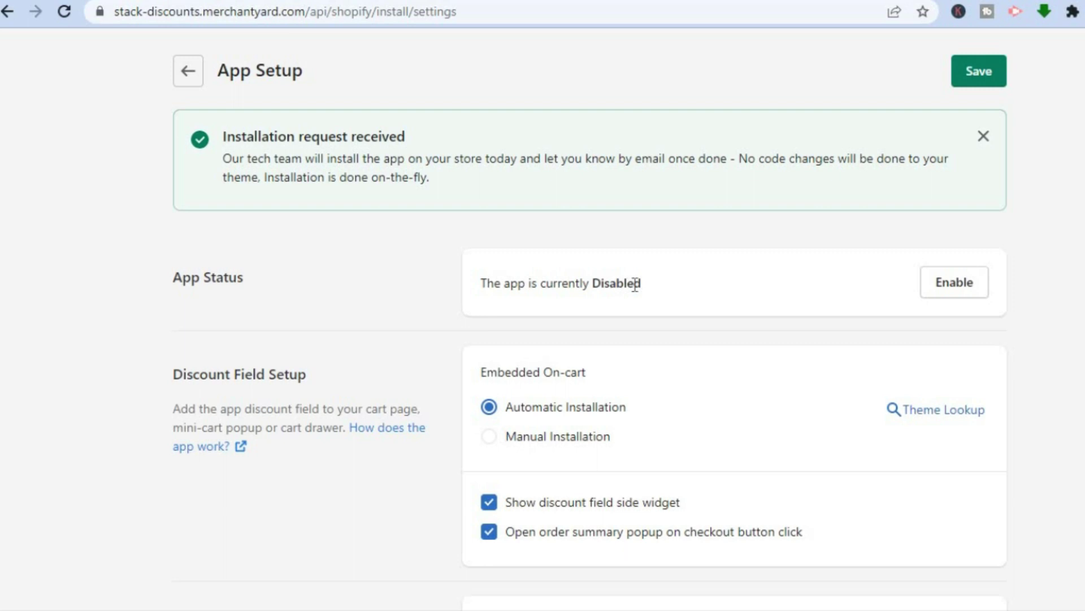
{"action": "left_click", "coordinate": [965, 282]}
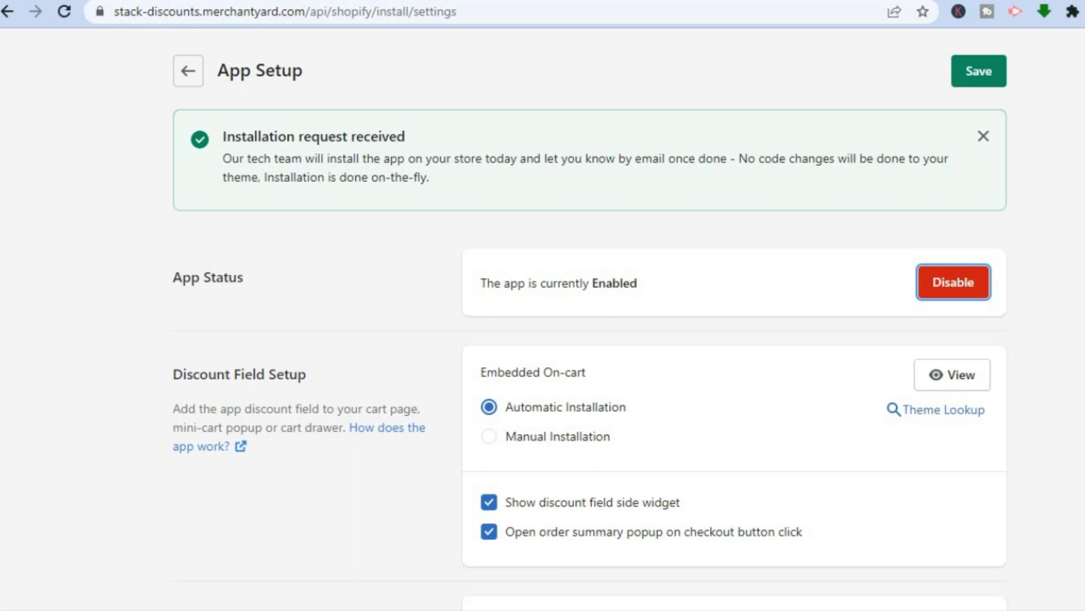
{"action": "scroll", "coordinate": [590, 322], "scroll_direction": "down", "scroll_amount": 2}
{"action": "scroll", "coordinate": [678, 282], "scroll_direction": "down", "scroll_amount": 2}
{"action": "scroll", "coordinate": [679, 282], "scroll_direction": "up", "scroll_amount": 4}
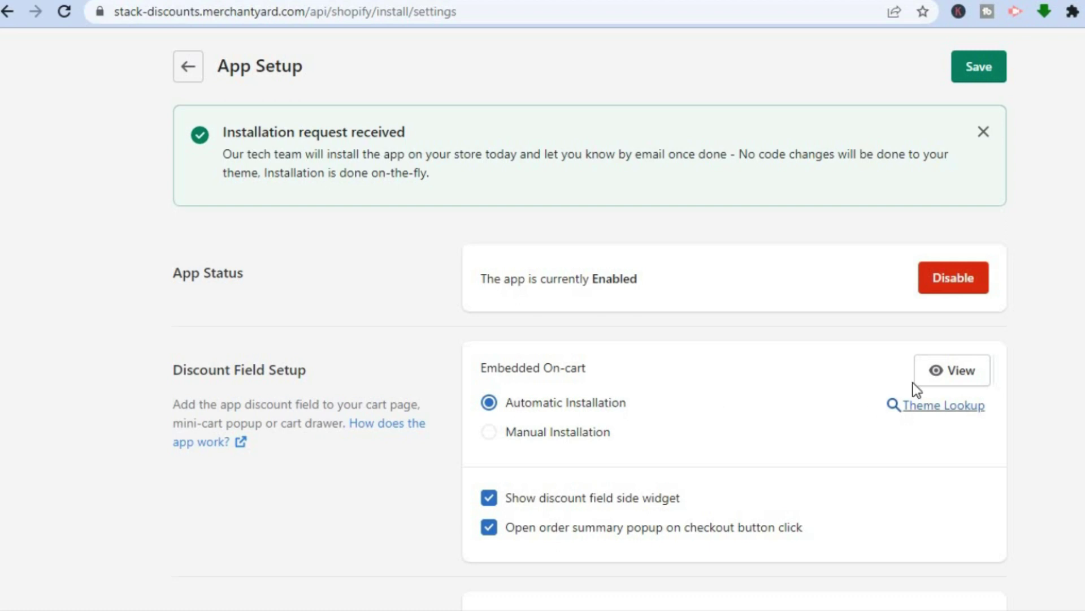
{"action": "left_click", "coordinate": [956, 371]}
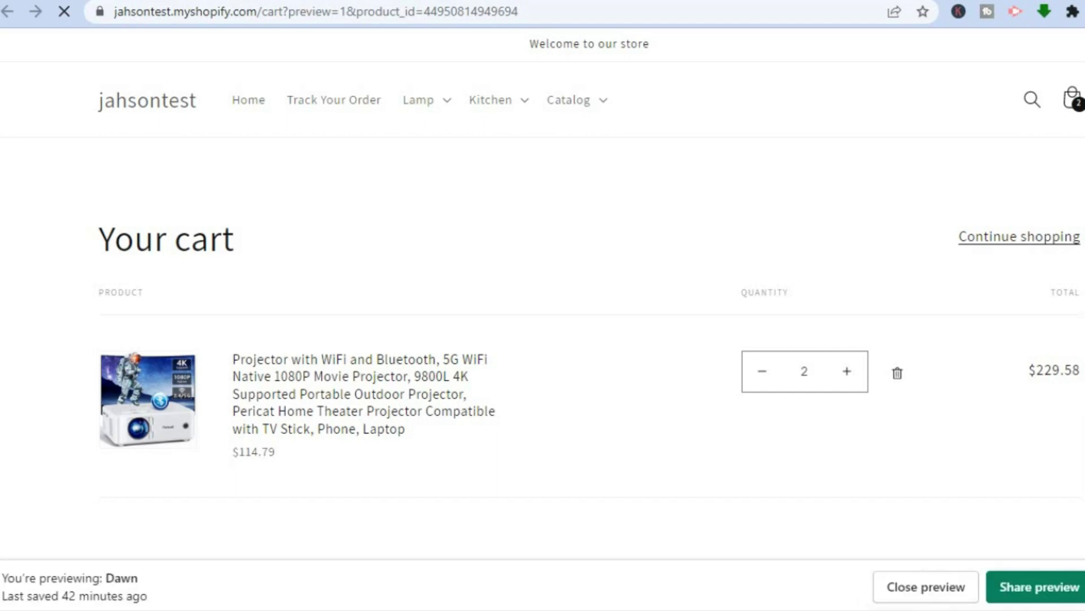
{"action": "scroll", "coordinate": [543, 294], "scroll_direction": "down", "scroll_amount": 4}
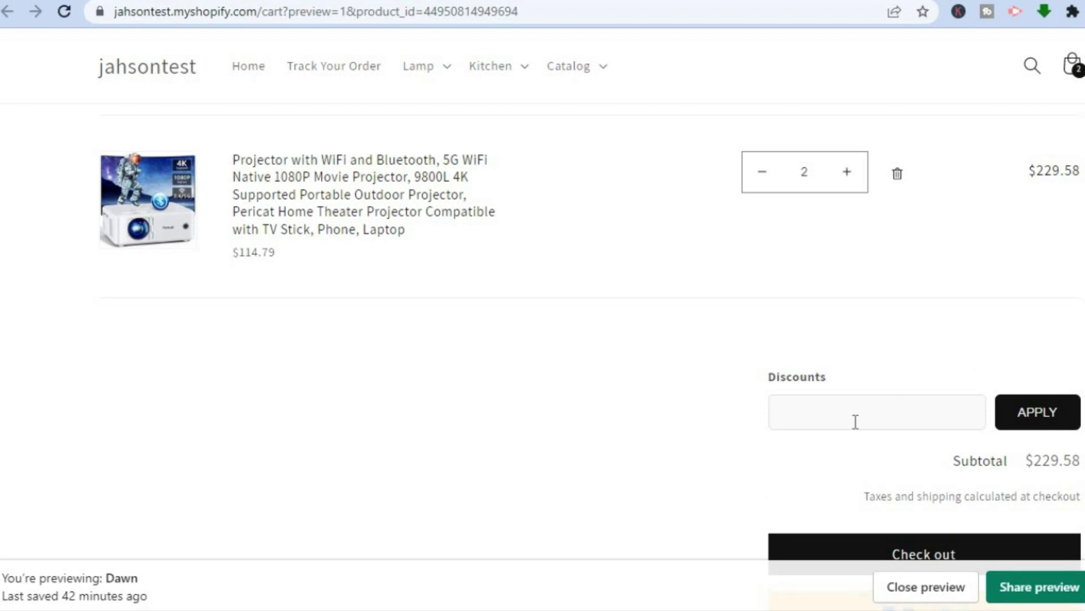
{"action": "left_click", "coordinate": [810, 419]}
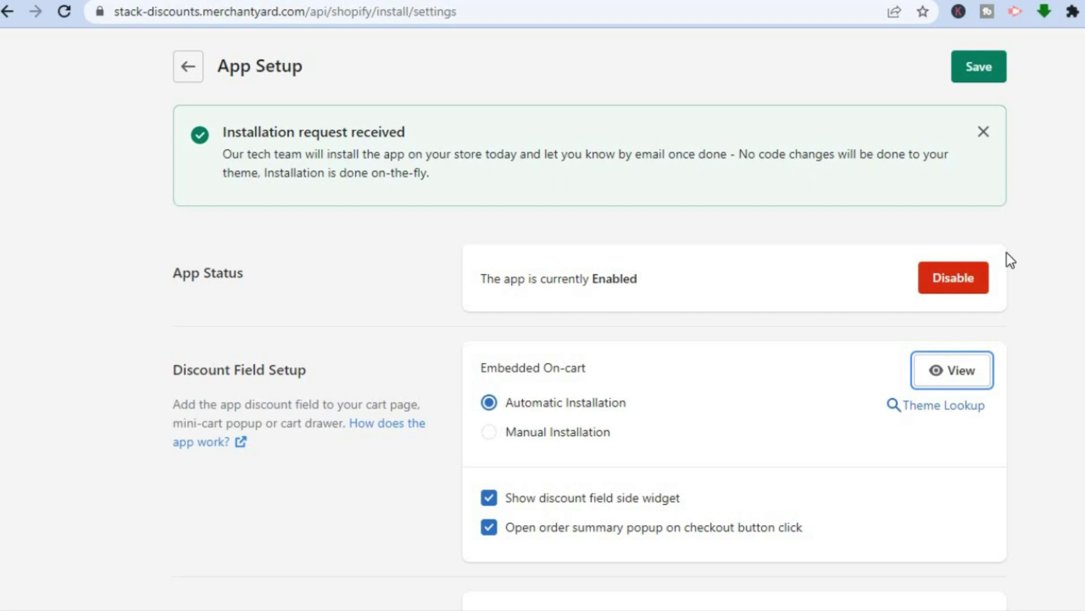
Save DiscountYard's App Setup changes and go back to the Dashboard showing zero discounts.
{"action": "left_click", "coordinate": [974, 68]}
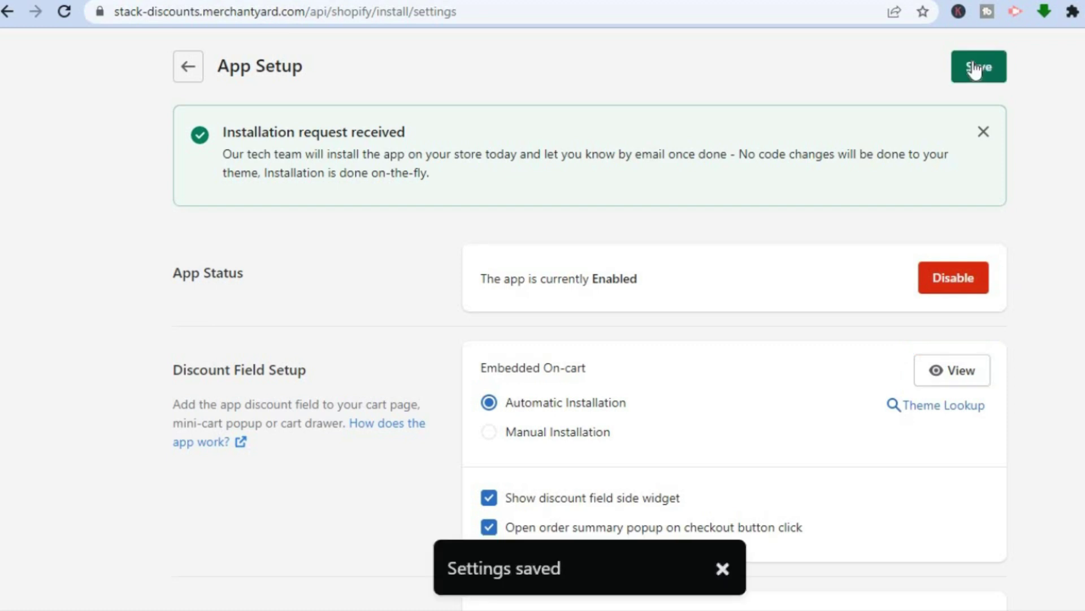
{"action": "left_click", "coordinate": [189, 78]}
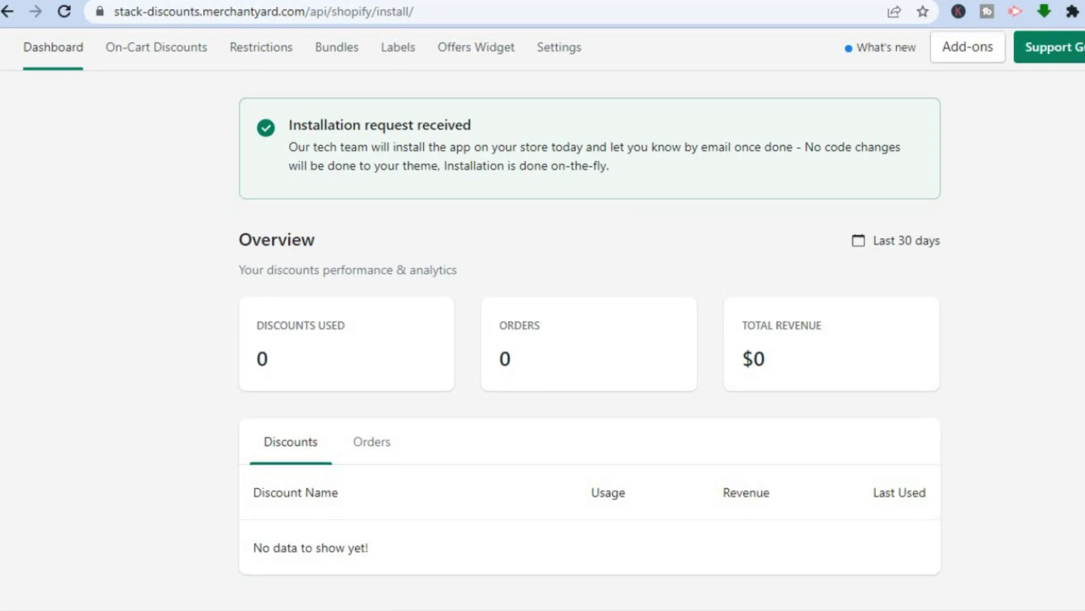
Review the DiscountYard dashboard, then switch back to Shopify admin's Apps and sales channels page.
{"action": "scroll", "coordinate": [543, 317], "scroll_direction": "down", "scroll_amount": 2}
{"action": "scroll", "coordinate": [887, 179], "scroll_direction": "up", "scroll_amount": 2}
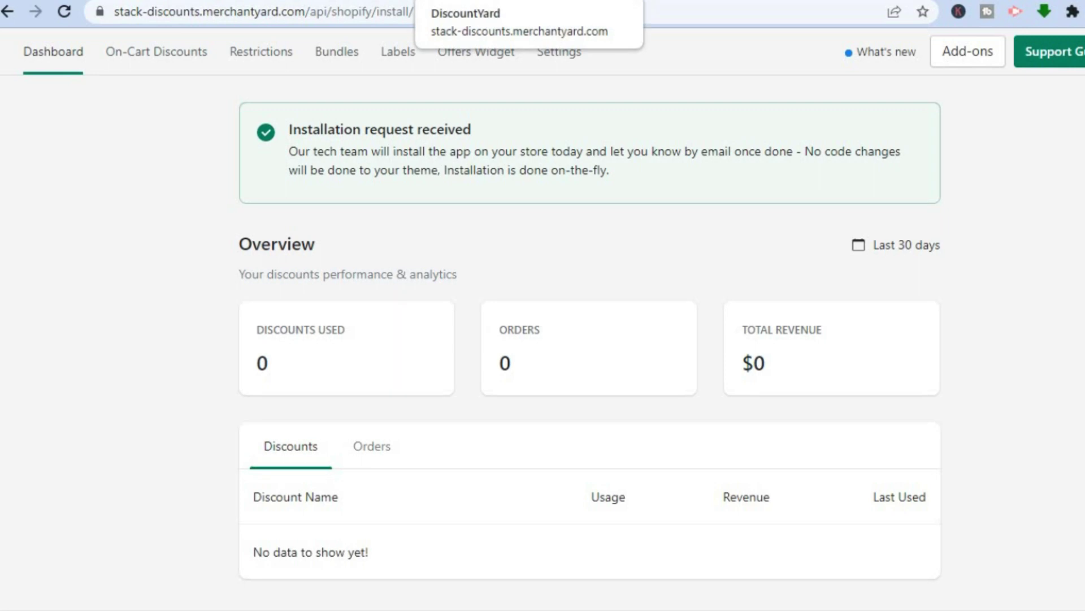
{"action": "left_click", "coordinate": [266, 2]}
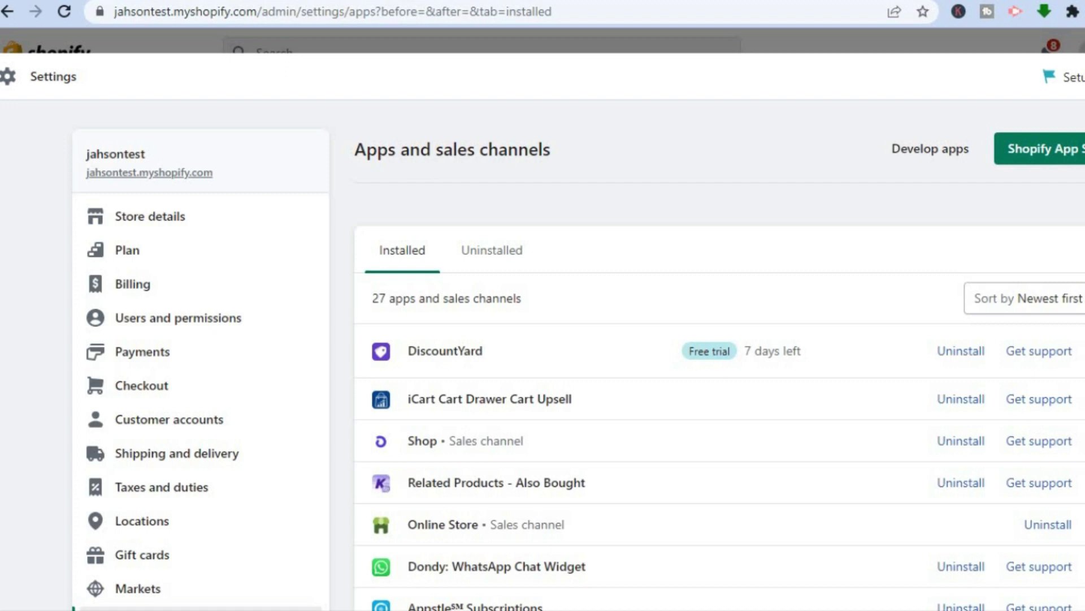
Exit Settings and go to the Discounts page listing the six existing codes.
{"action": "key", "text": "Escape"}
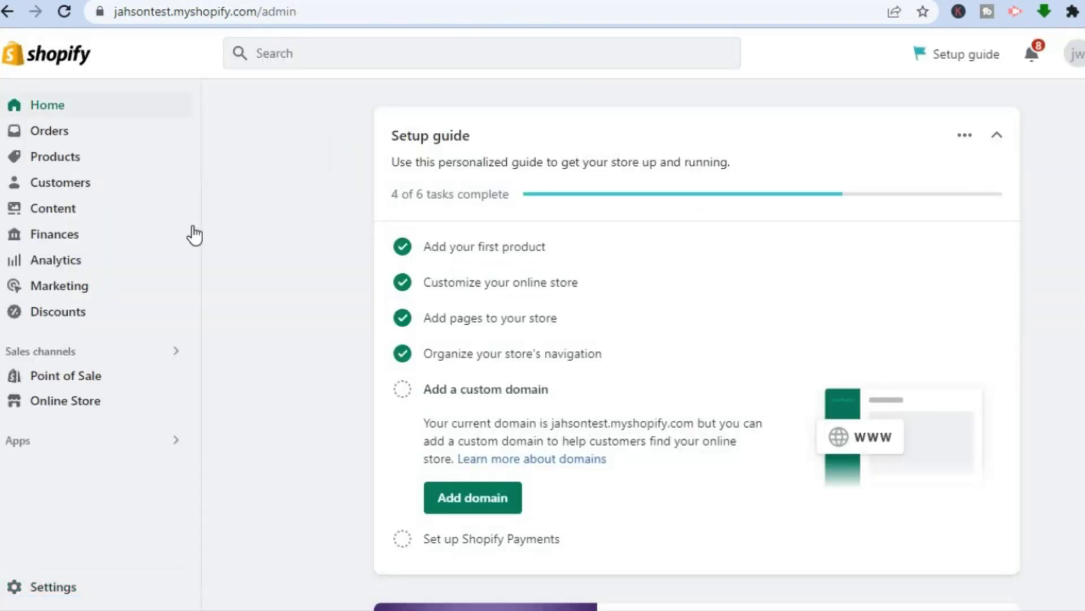
{"action": "left_click", "coordinate": [70, 320]}
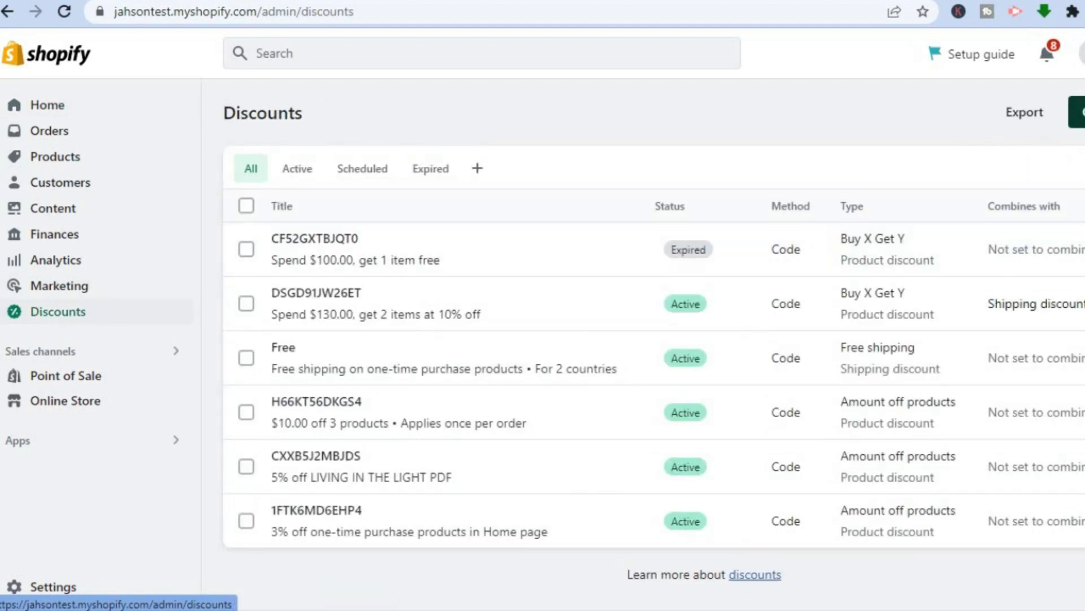
Create a new discount of type Amount off products.
{"action": "left_click", "coordinate": [1078, 114]}
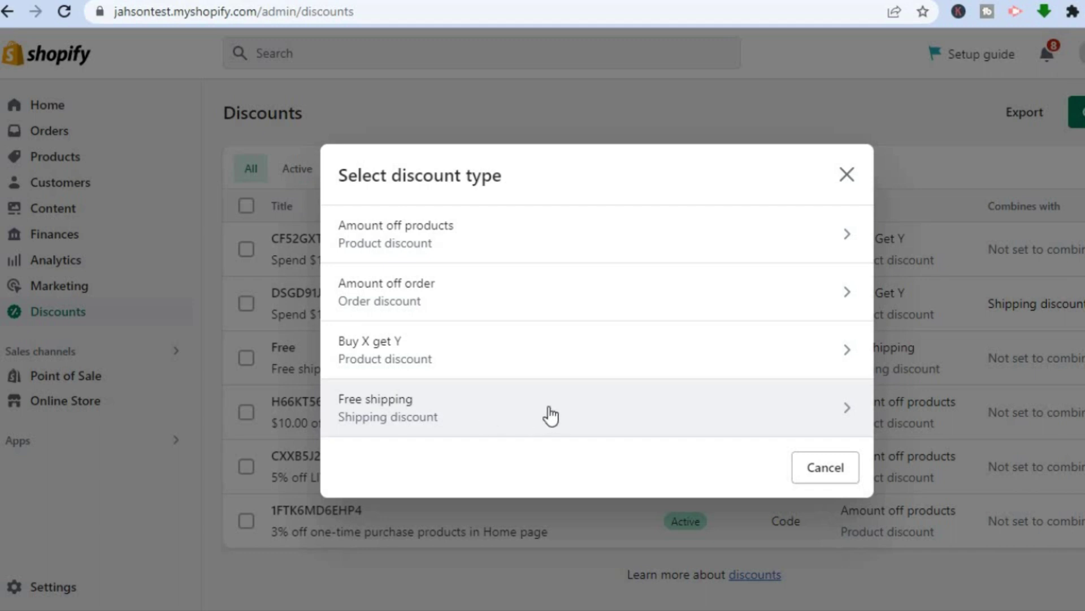
{"action": "left_click", "coordinate": [594, 241]}
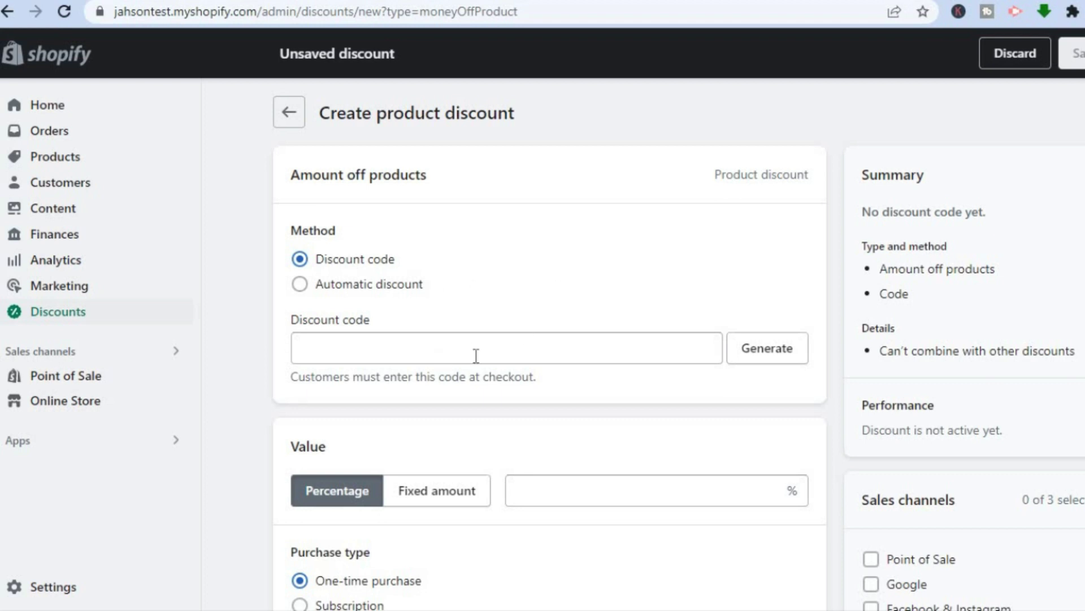
{"action": "left_click", "coordinate": [747, 355]}
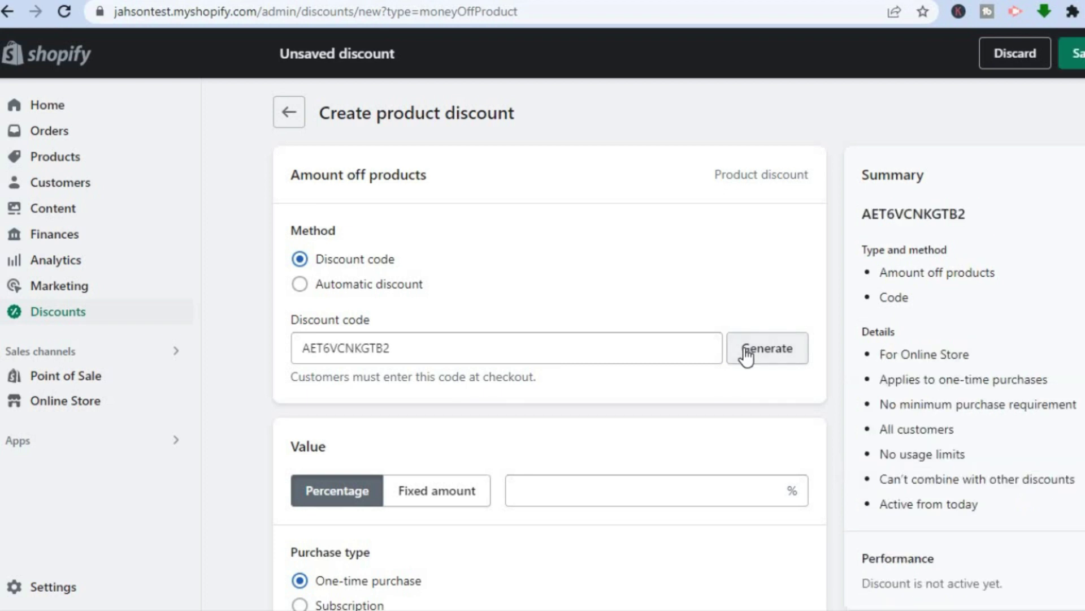
{"action": "scroll", "coordinate": [548, 339], "scroll_direction": "down", "scroll_amount": 5}
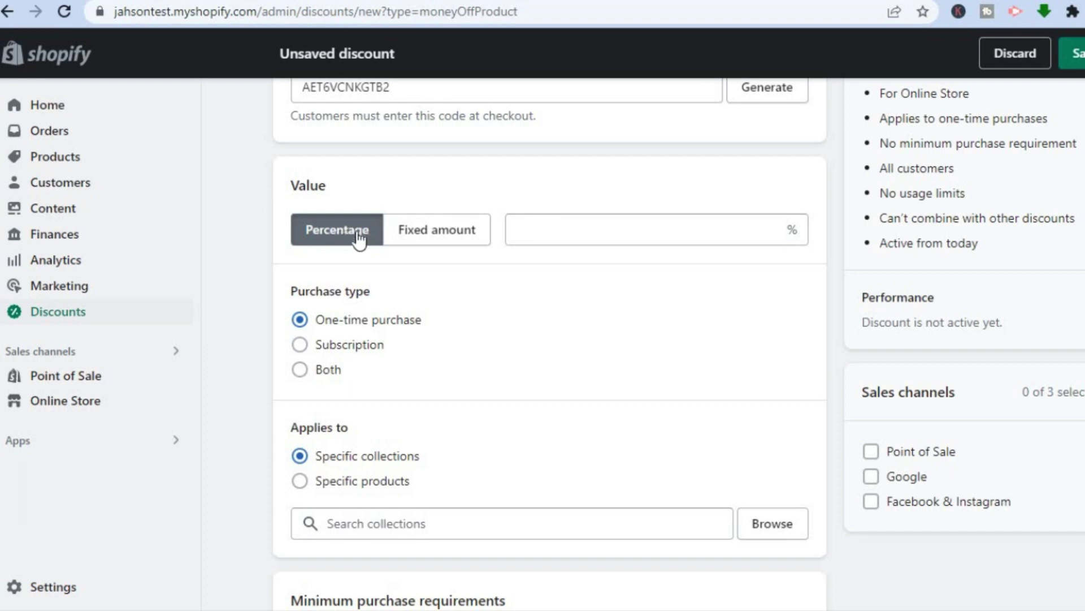
Change the discount value to a fixed amount of $2.00 off.
{"action": "left_click", "coordinate": [569, 230]}
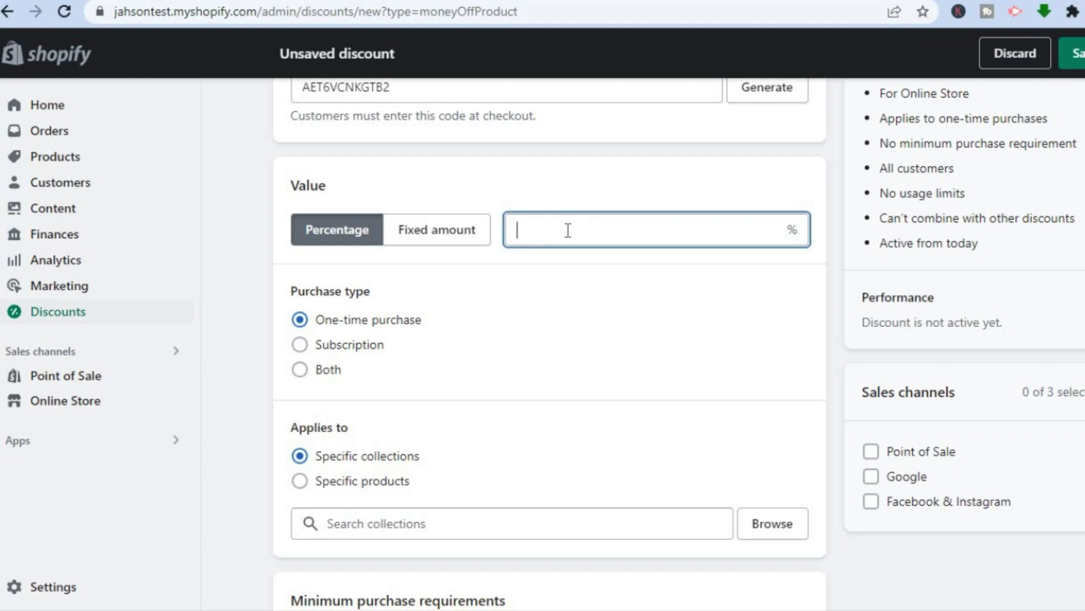
{"action": "type", "text": "5"}
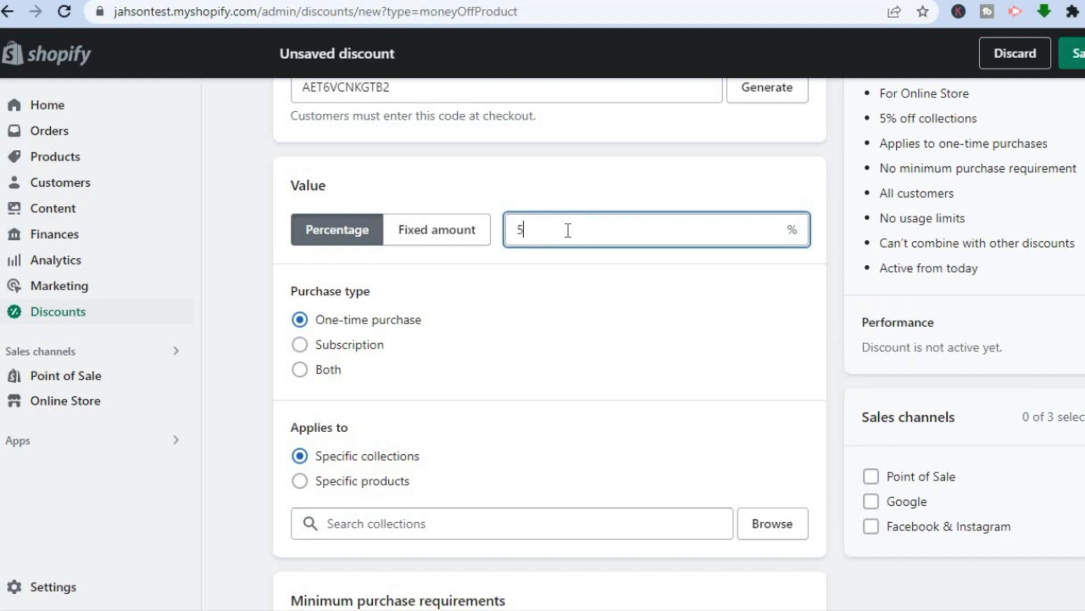
{"action": "left_click", "coordinate": [455, 249]}
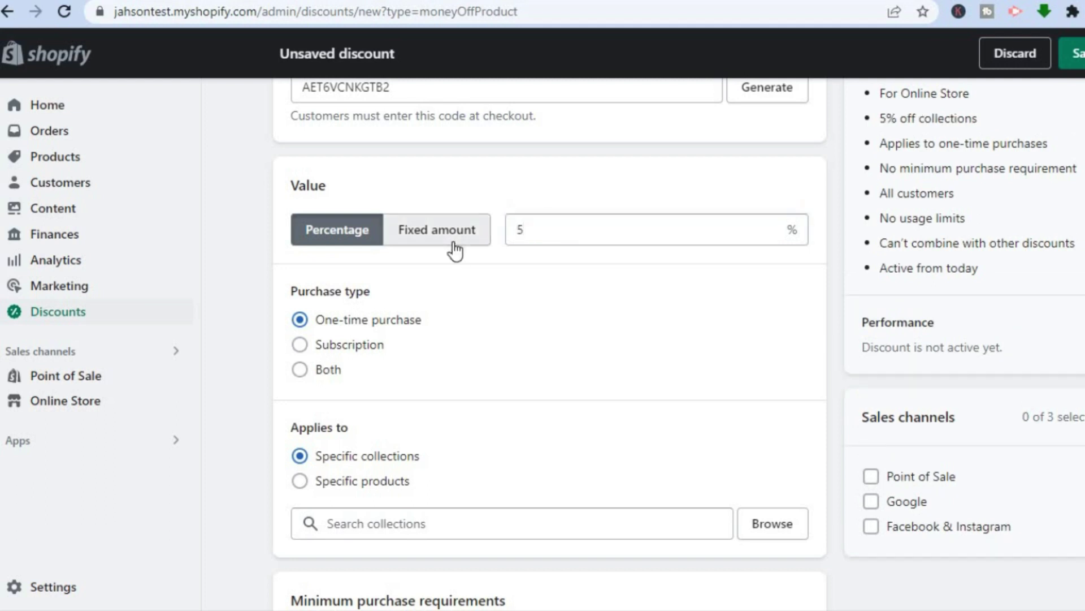
{"action": "left_click", "coordinate": [557, 223]}
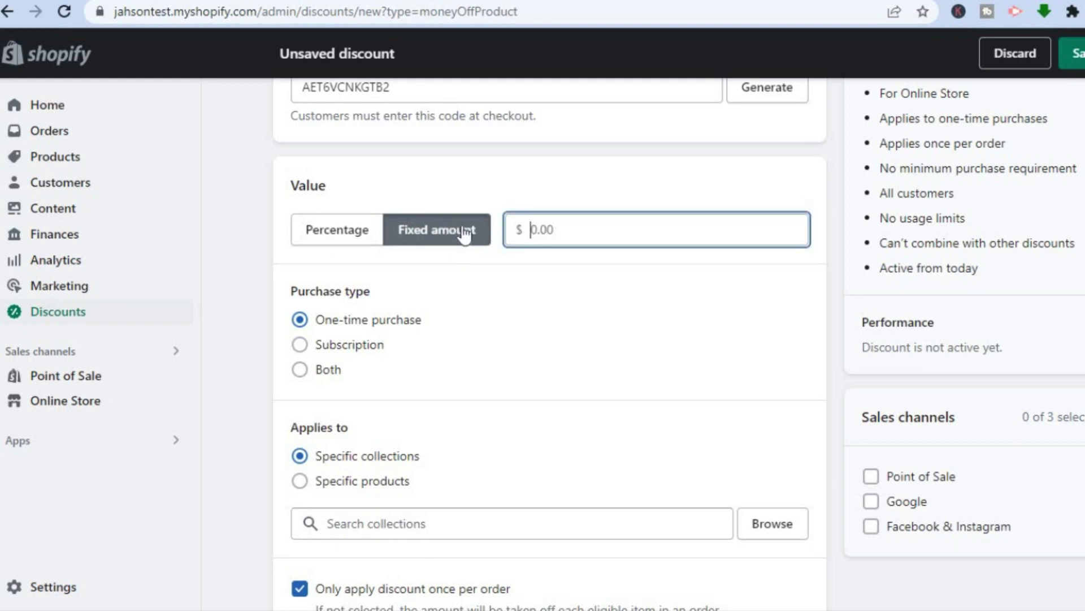
{"action": "type", "text": "2"}
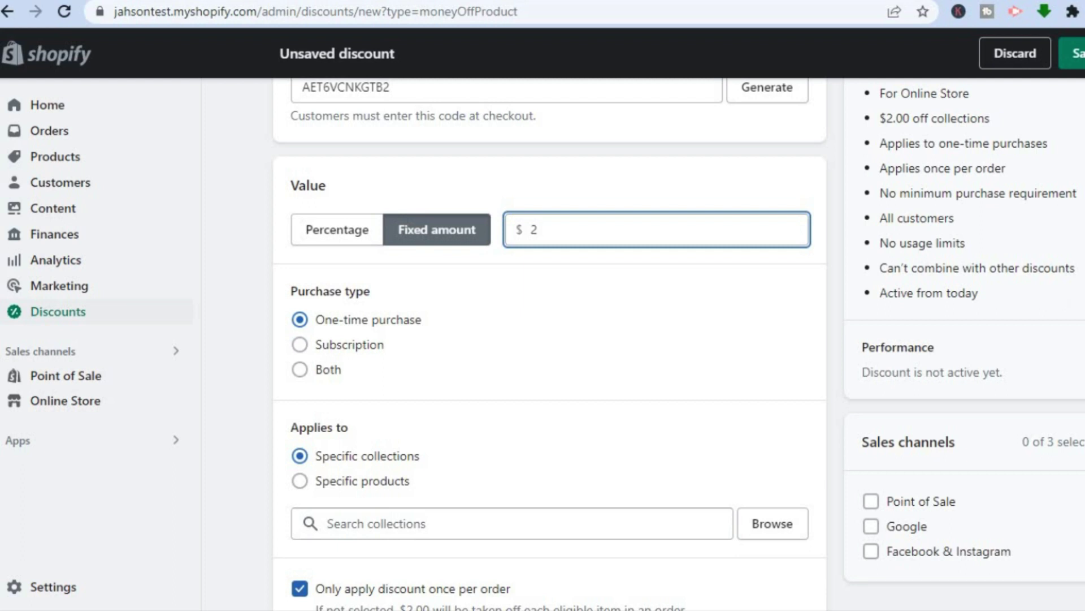
{"action": "scroll", "coordinate": [670, 273], "scroll_direction": "down", "scroll_amount": 5}
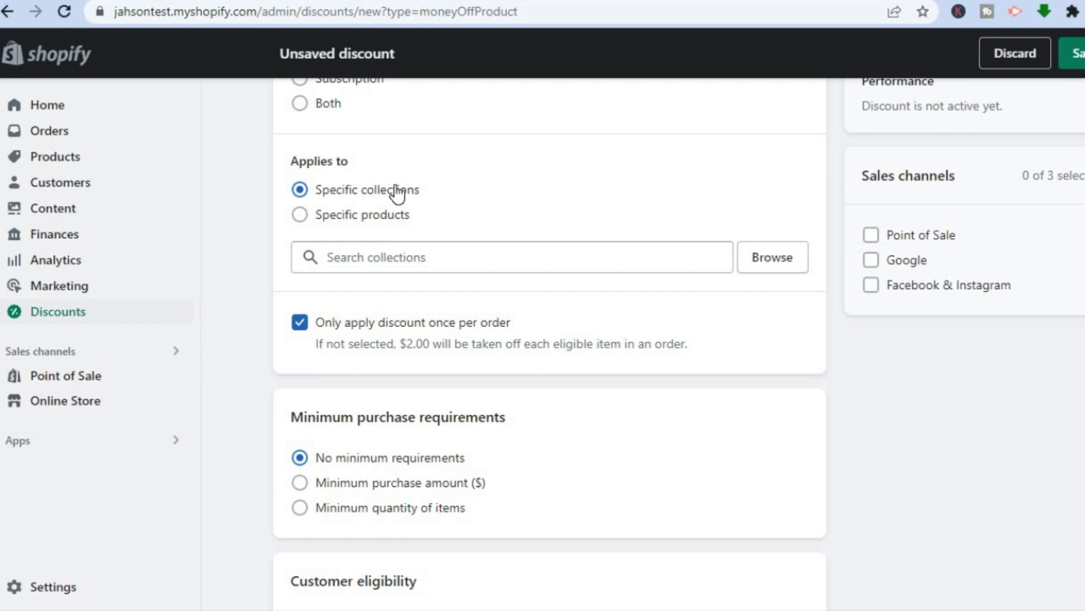
Apply the discount to the 2022 T9 Hair Trimmer Barber Hair Clipper Cordless with all 11 variants.
{"action": "left_click", "coordinate": [329, 216]}
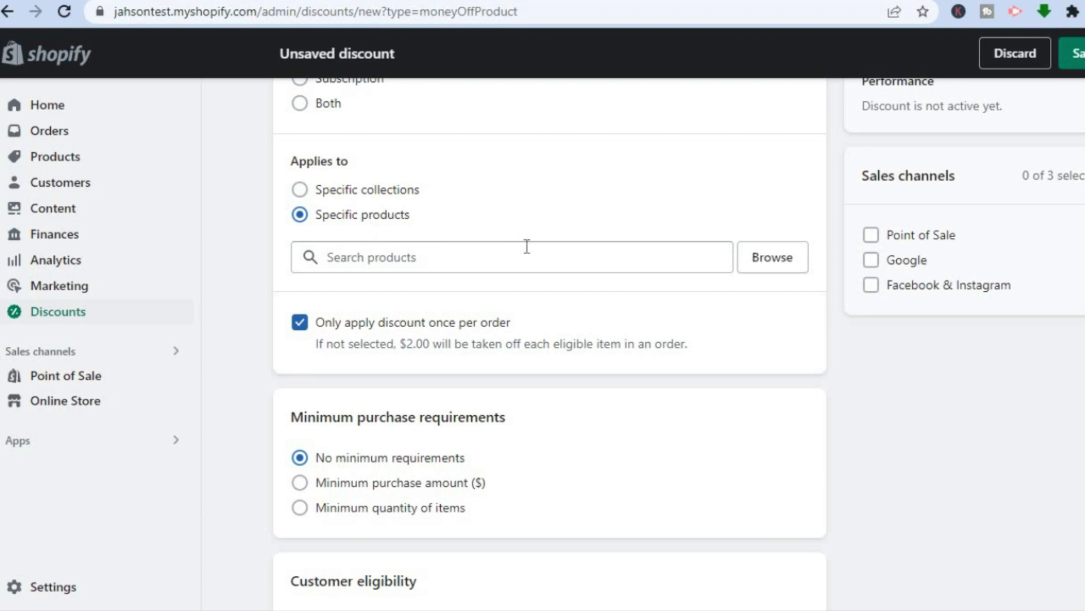
{"action": "left_click", "coordinate": [772, 259]}
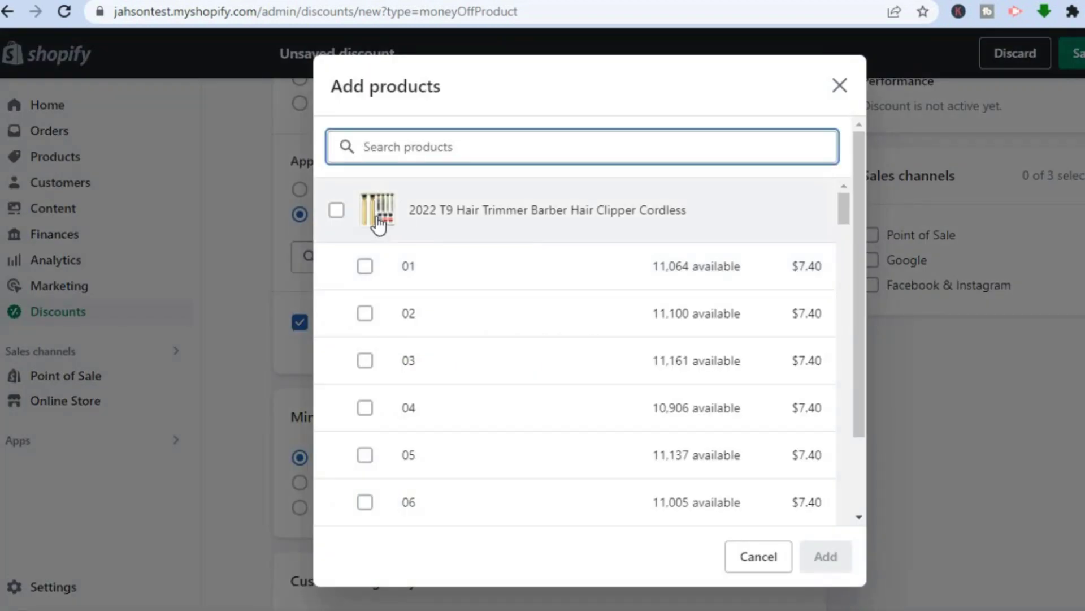
{"action": "left_click", "coordinate": [338, 211]}
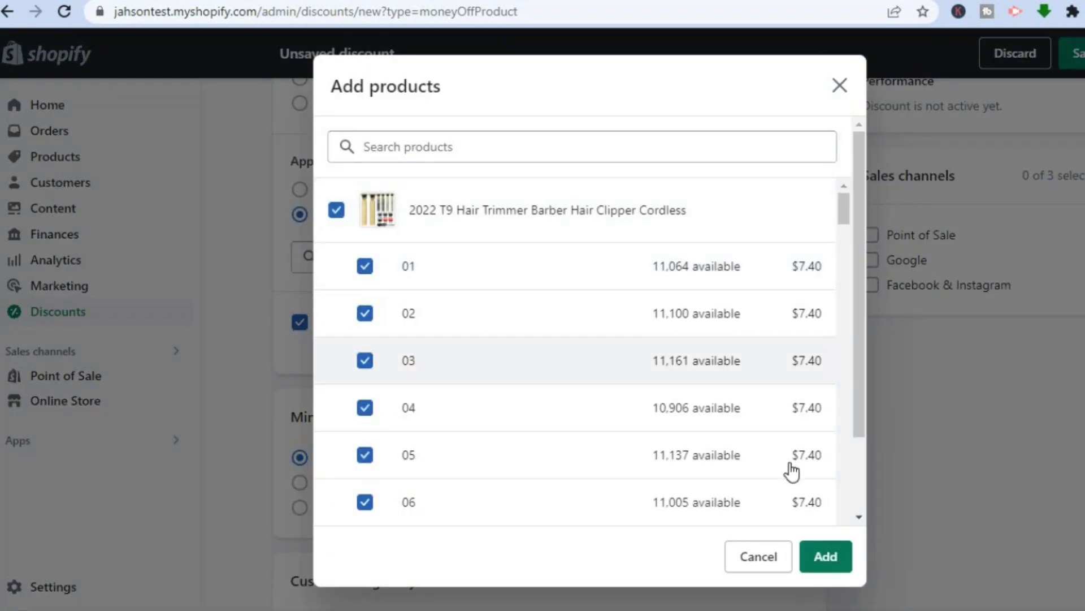
{"action": "left_click", "coordinate": [826, 559]}
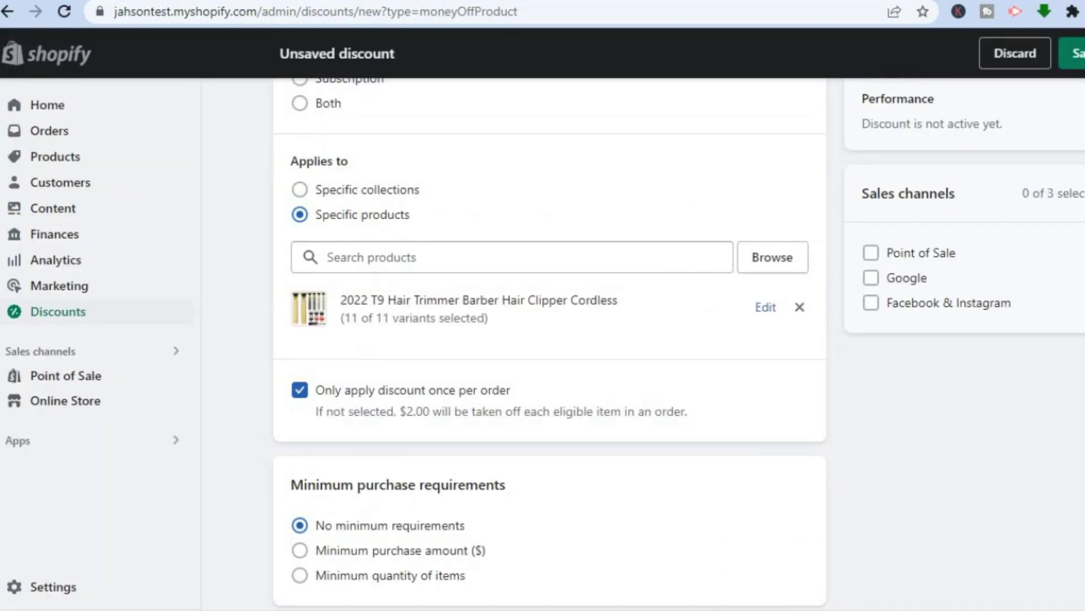
{"action": "scroll", "coordinate": [549, 339], "scroll_direction": "down", "scroll_amount": 4}
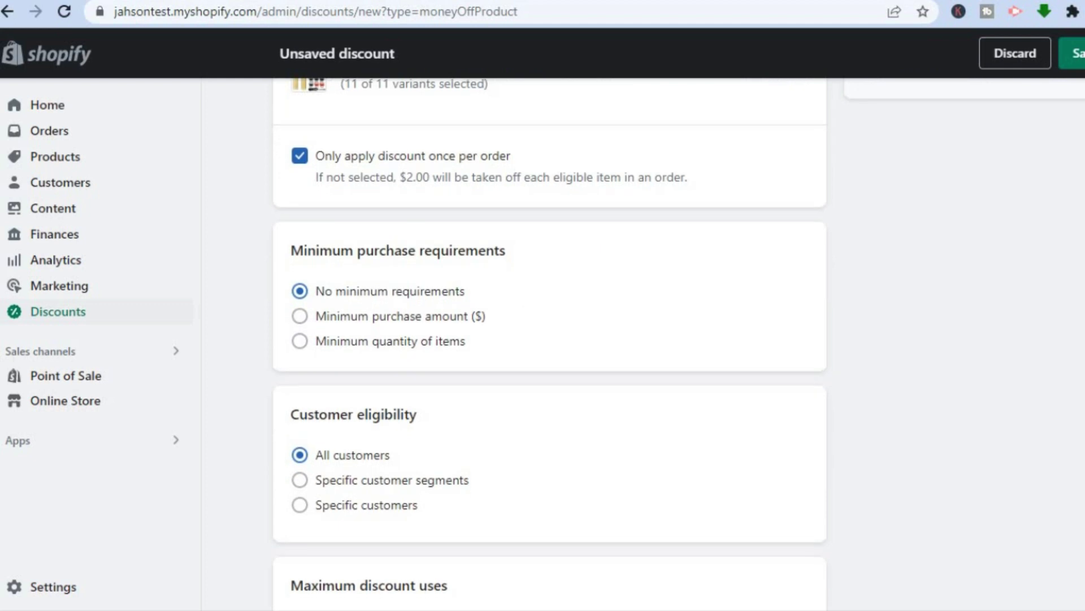
{"action": "scroll", "coordinate": [687, 148], "scroll_direction": "down", "scroll_amount": 2}
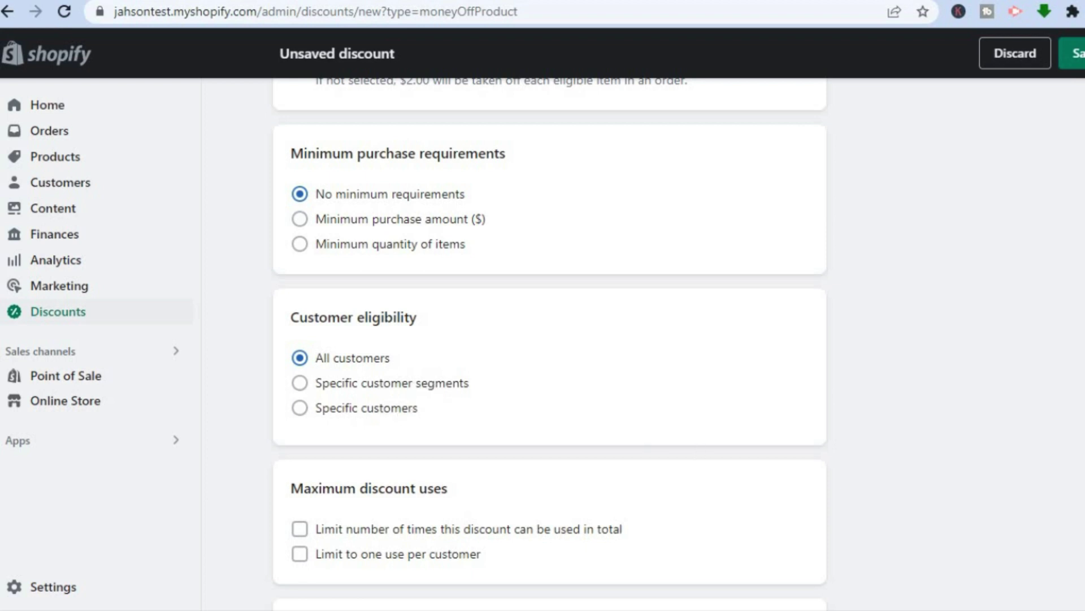
{"action": "scroll", "coordinate": [549, 339], "scroll_direction": "down", "scroll_amount": 5}
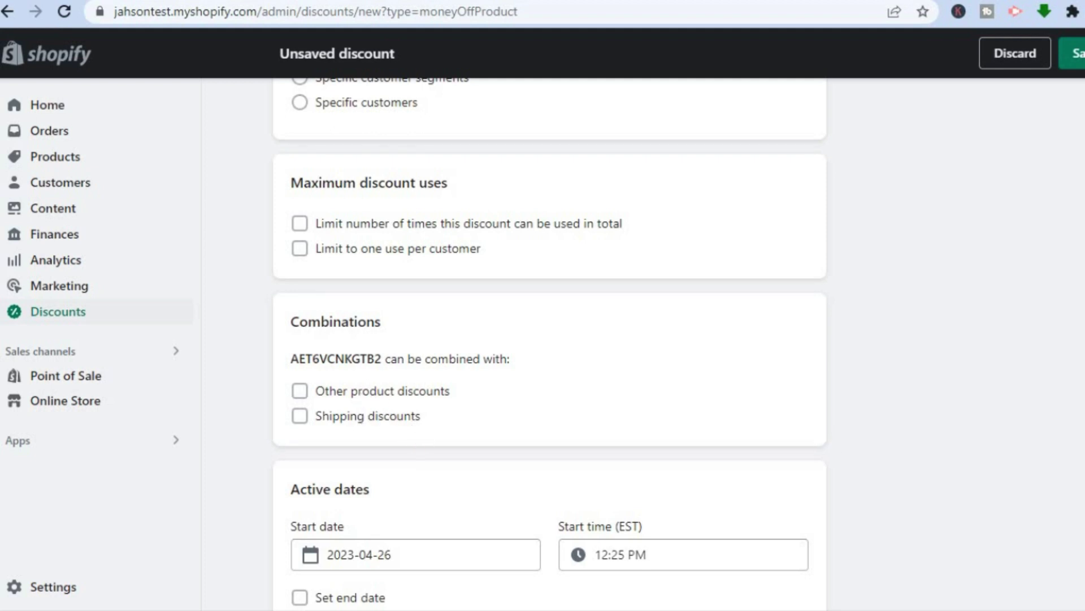
{"action": "scroll", "coordinate": [800, 449], "scroll_direction": "down", "scroll_amount": 2}
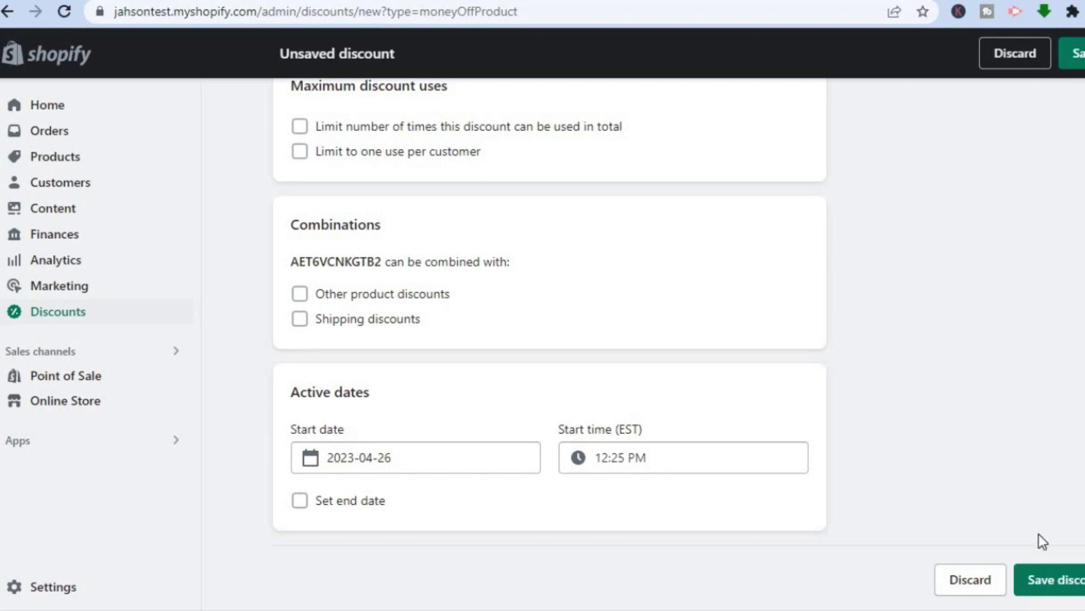
{"action": "left_click", "coordinate": [1065, 587]}
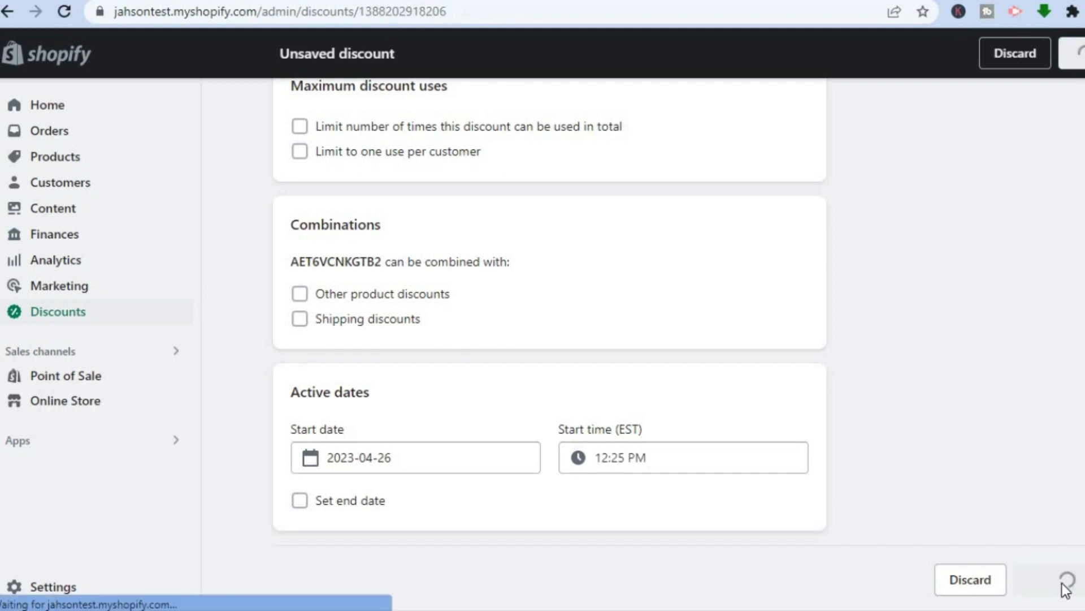